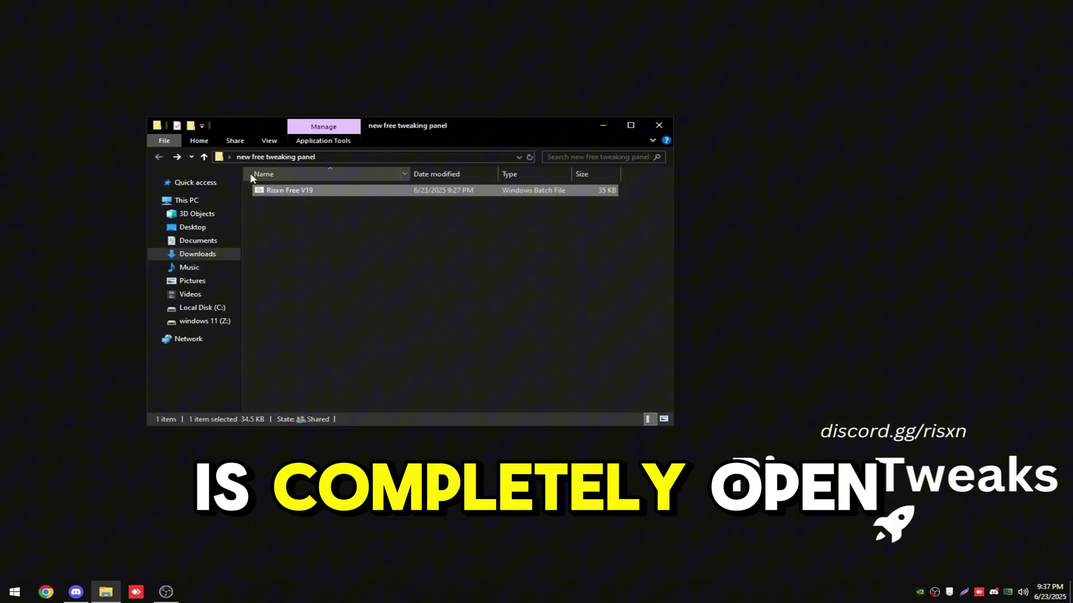
Step: Open the Risxn Free V19 batch file in a text editor to look over the script
right_click(275, 194)
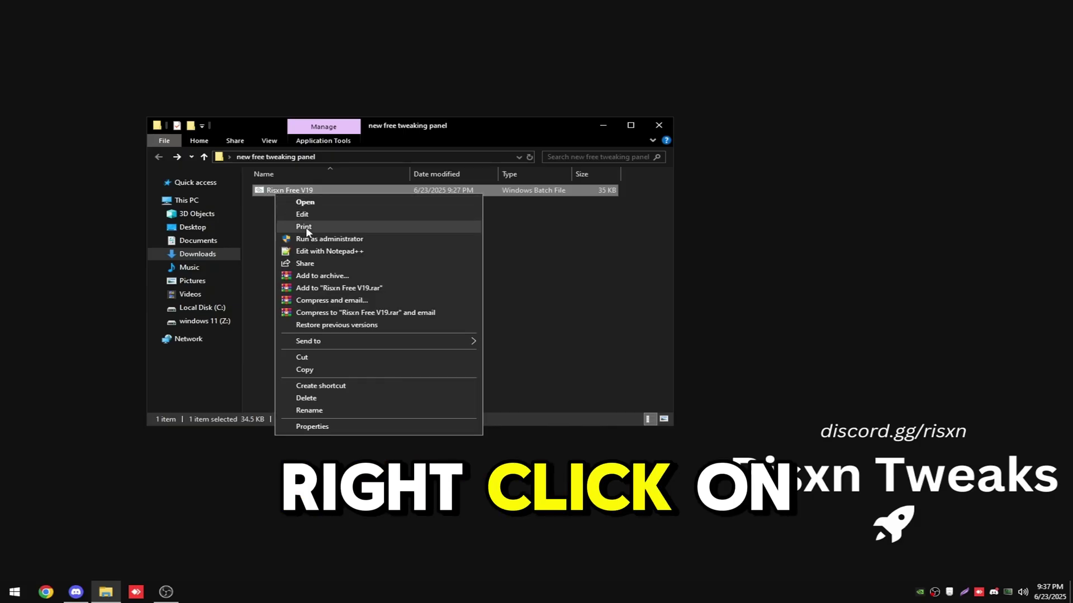
click(331, 250)
drag(1059, 89, 1051, 489)
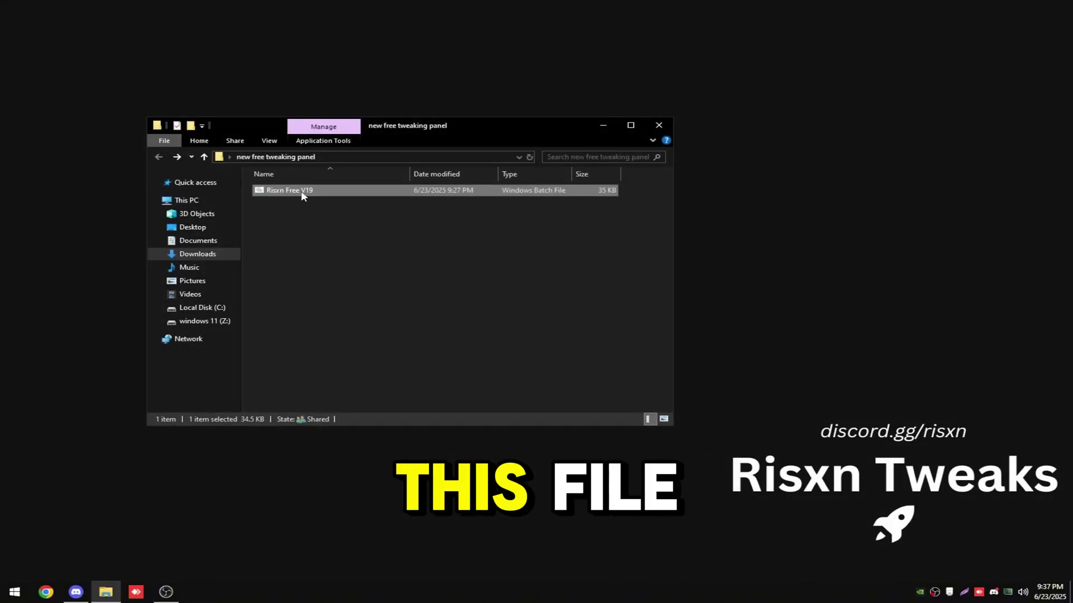
Step: Run Risxn Free V19 as administrator and let it reach the main menu
right_click(301, 192)
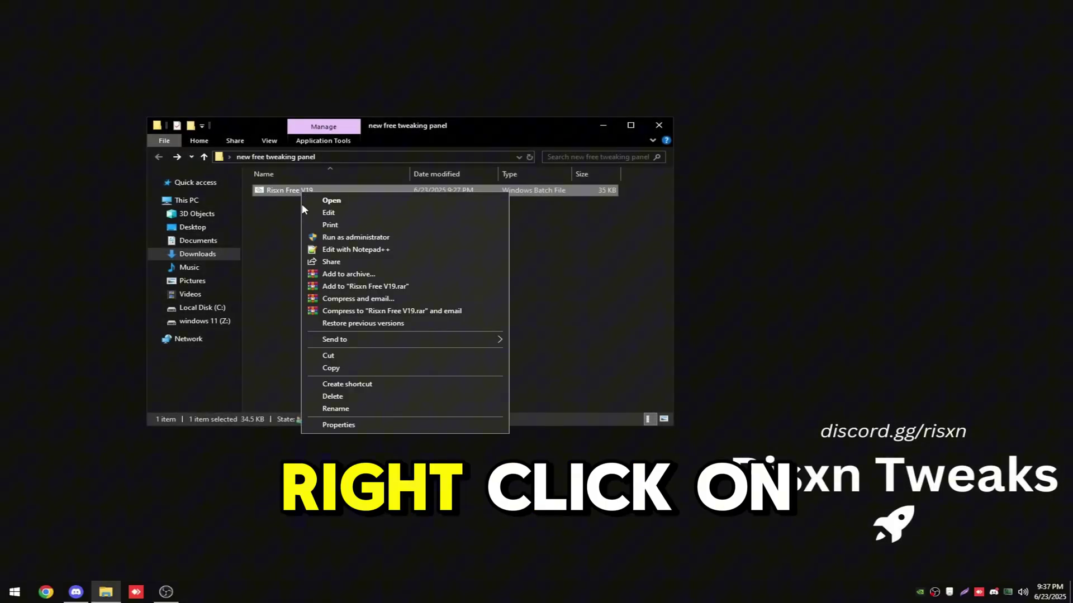
click(368, 242)
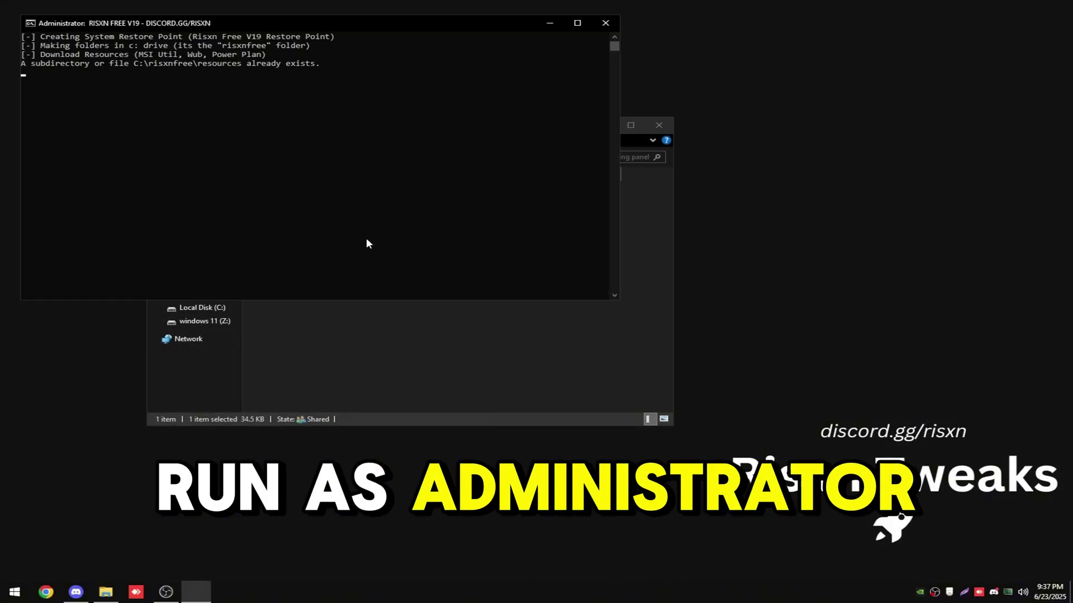
click(452, 347)
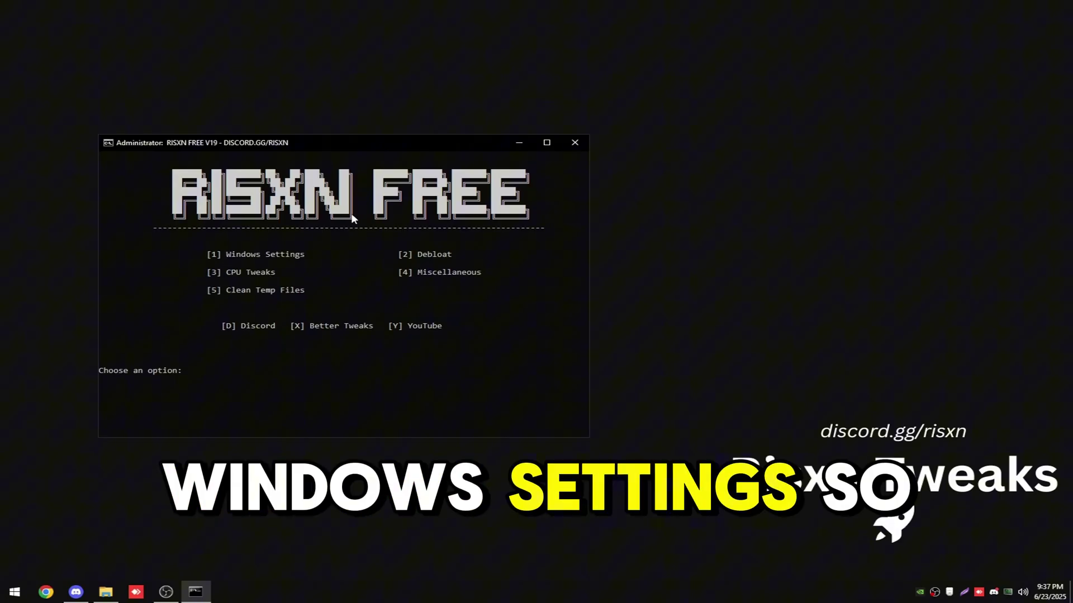
Step: Enter Windows Settings (option 1) and run its Settings tweak (option 1)
text(1)
key(Return)
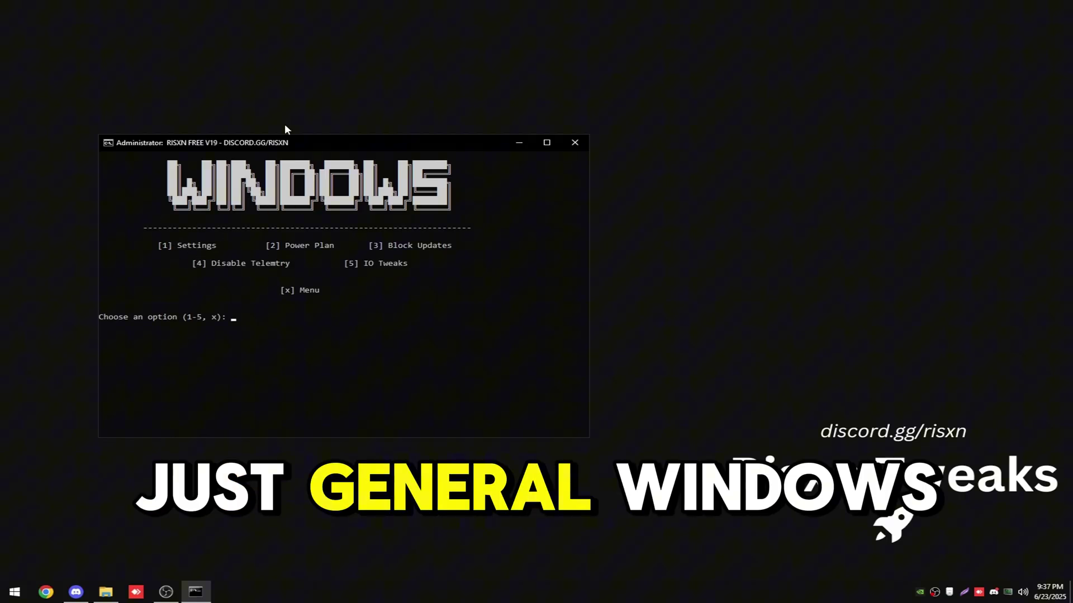
text(1)
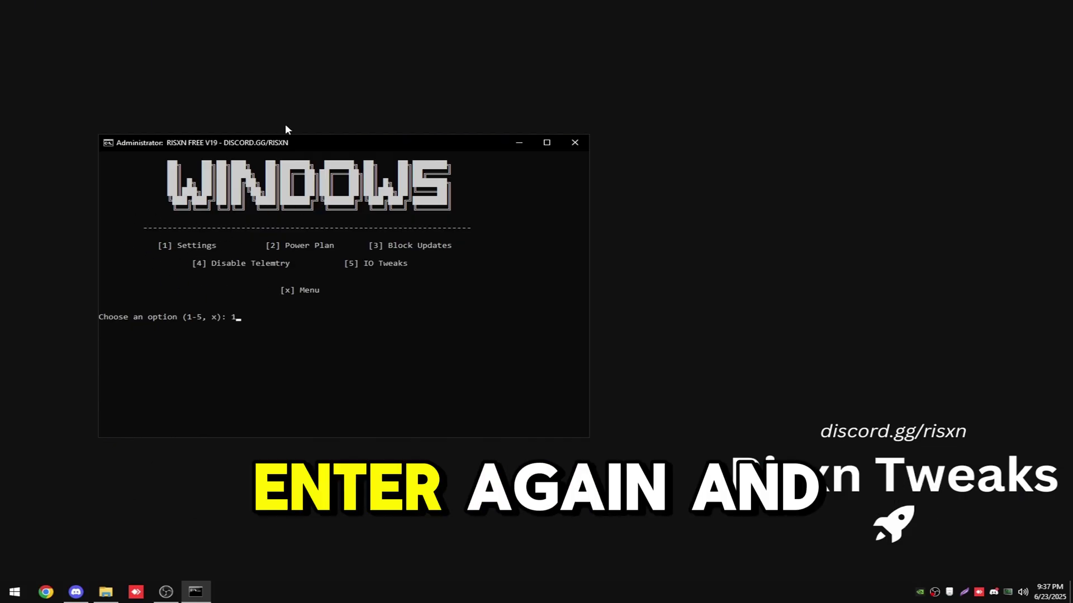
key(Return)
key(Return)
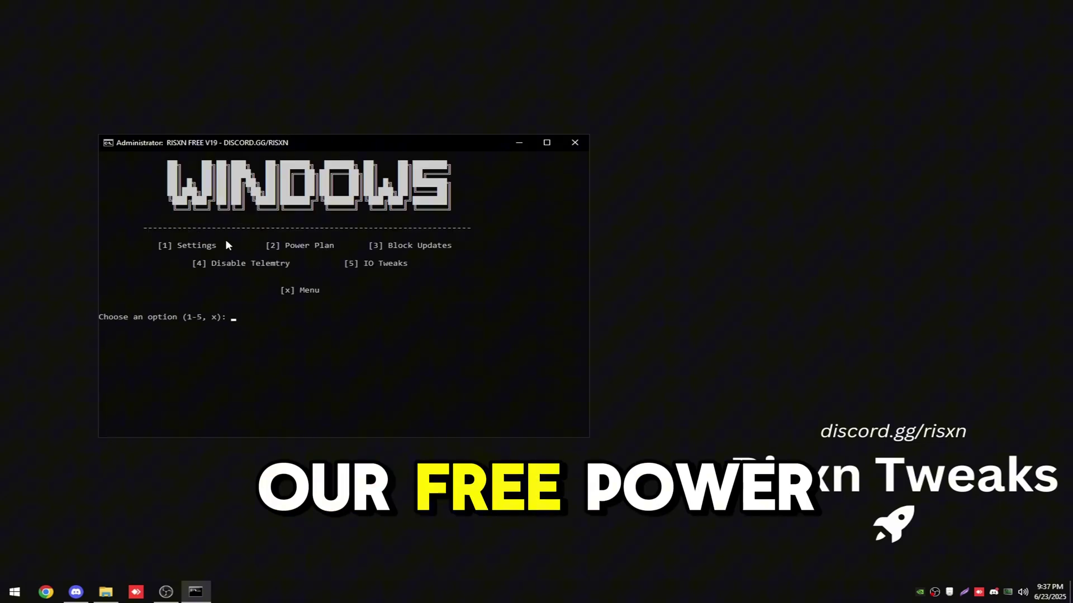
Step: Import the Risxn Power Plan (option 2), confirm it is active in Power Options, and close it
text(2)
key(Return)
click(223, 276)
click(223, 277)
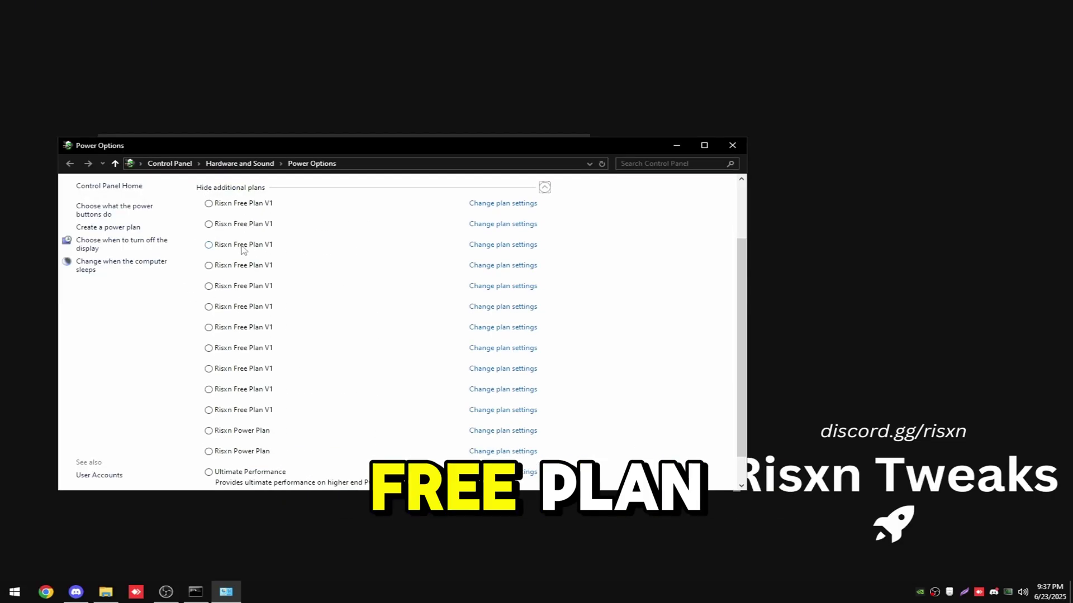
scroll(244, 250, up, 3)
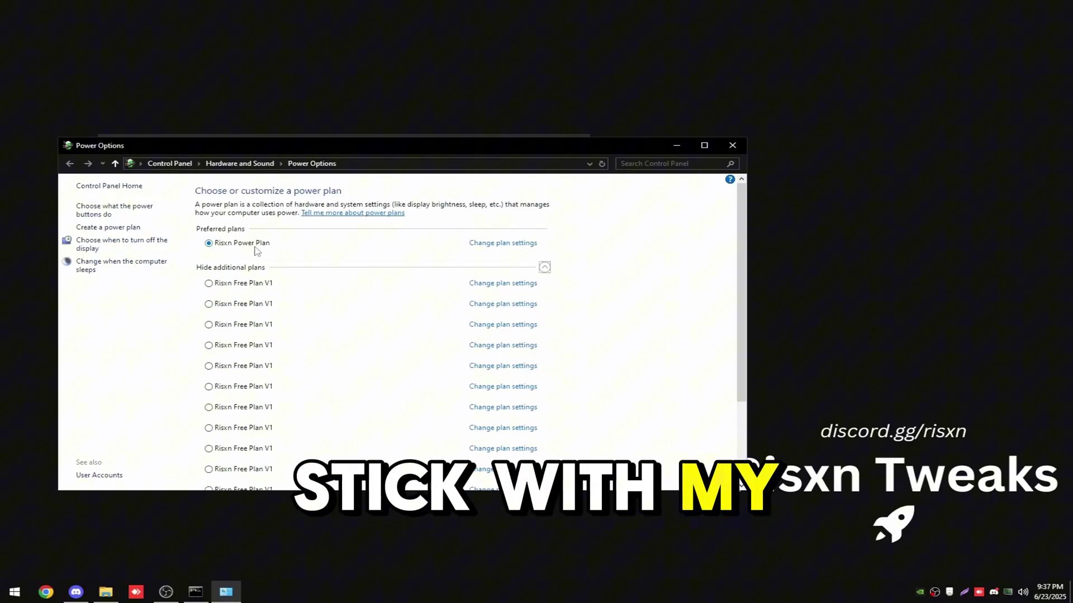
click(731, 146)
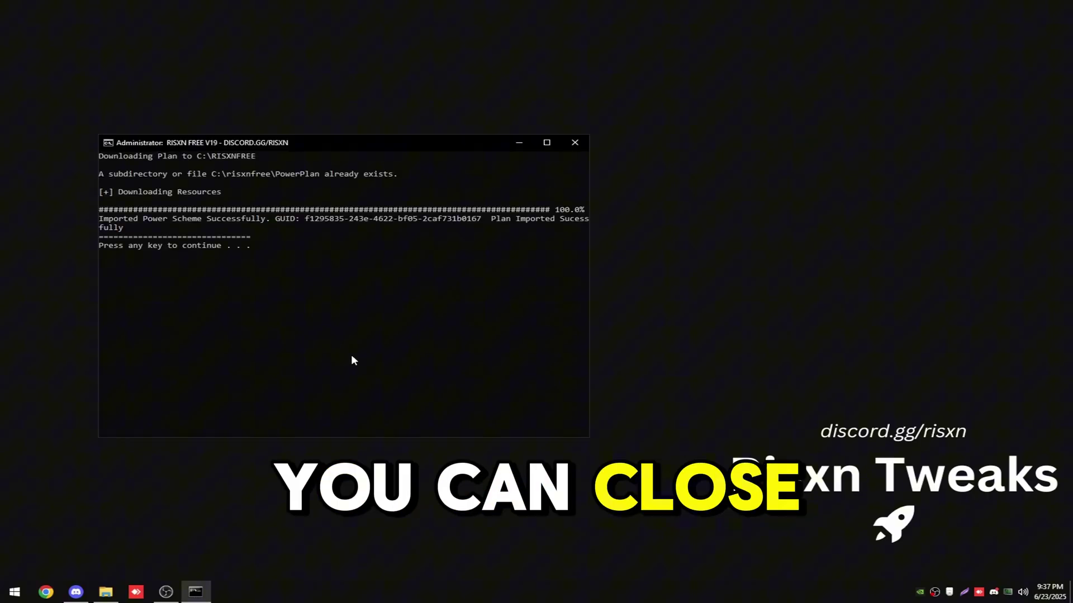
Step: Disable Windows updates with Windows Update Blocker (option 3), then close the blocker
key(Return)
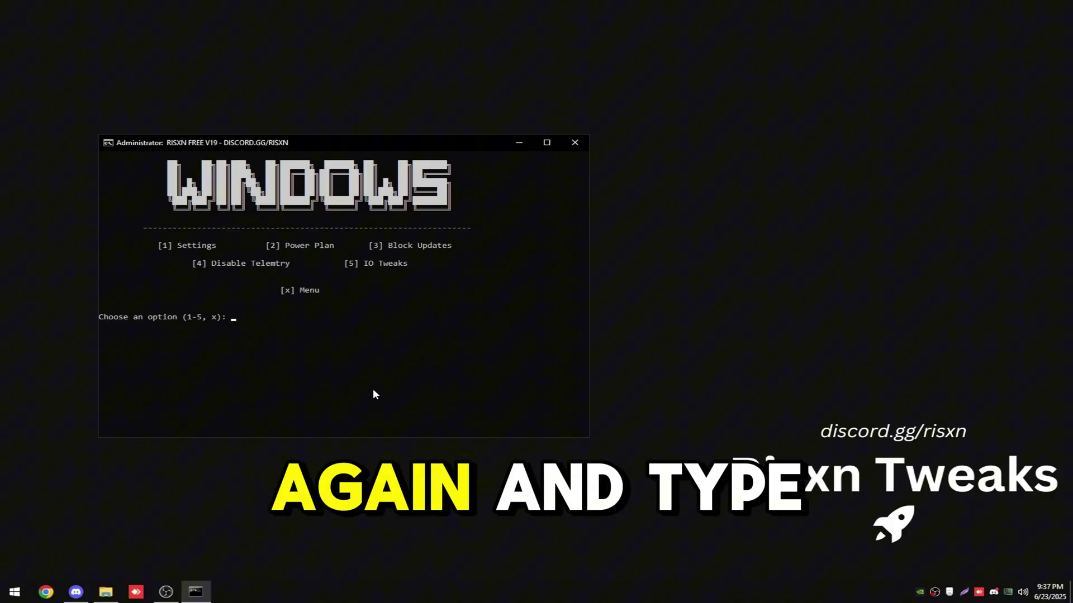
text(3)
key(Return)
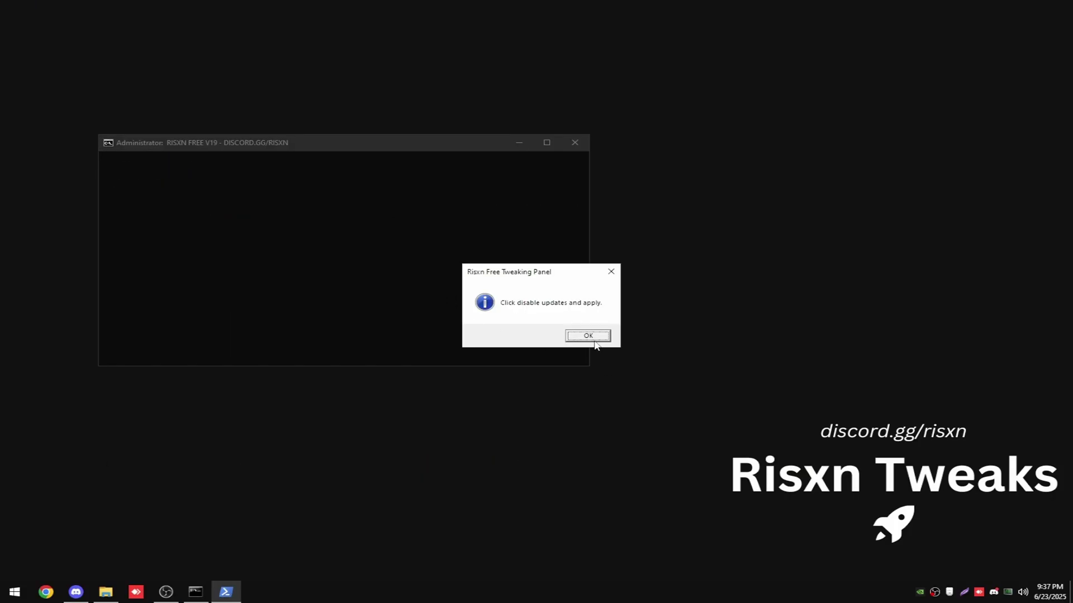
click(593, 340)
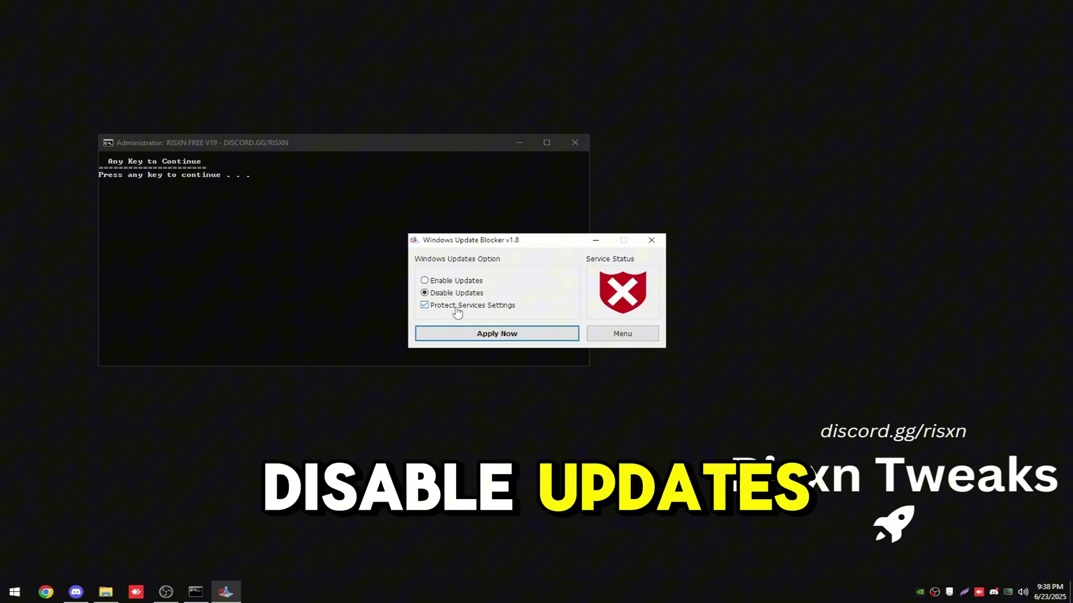
click(478, 332)
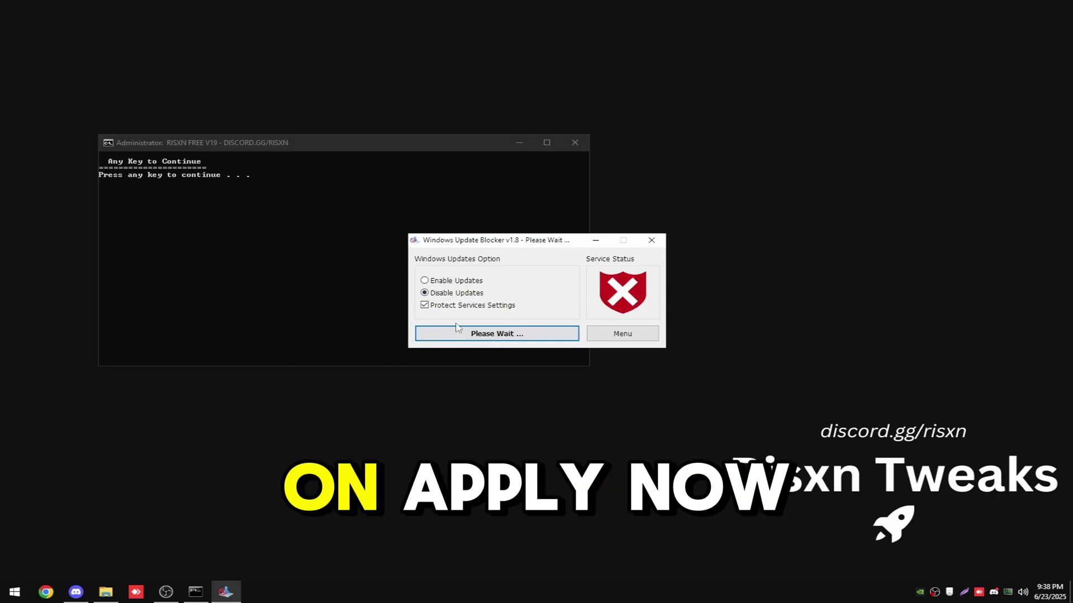
click(651, 240)
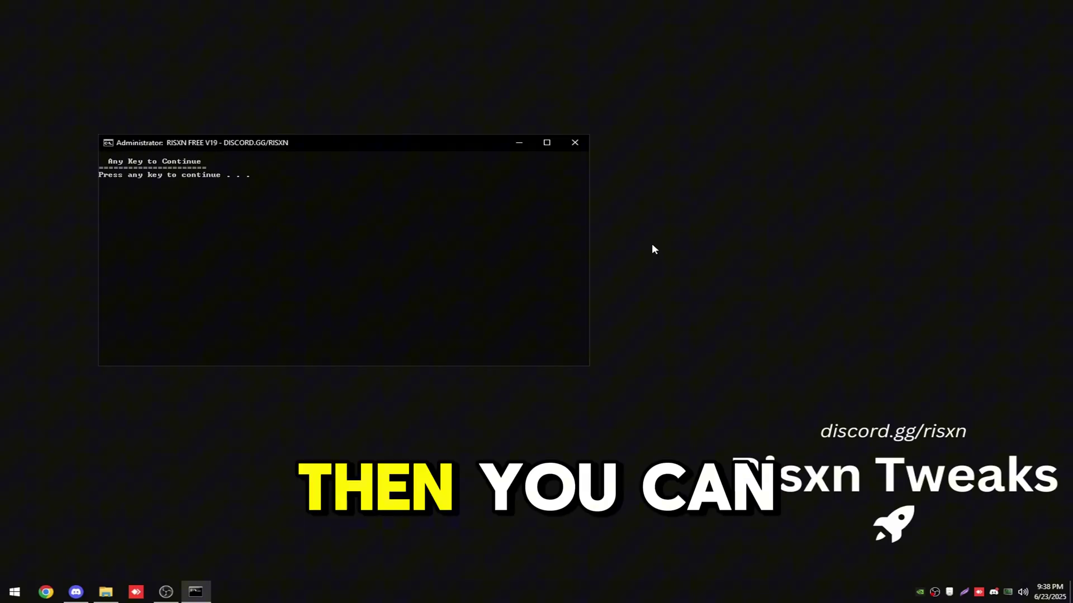
Step: Disable telemetry using option 4 of the Windows menu
key(Return)
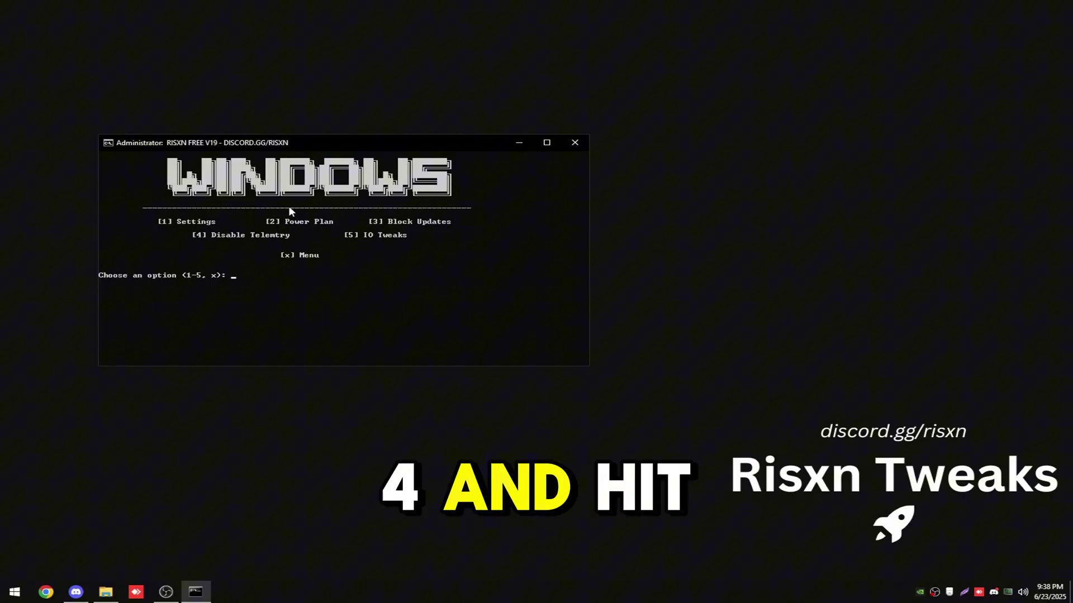
text(4)
key(Return)
key(space)
text(t)
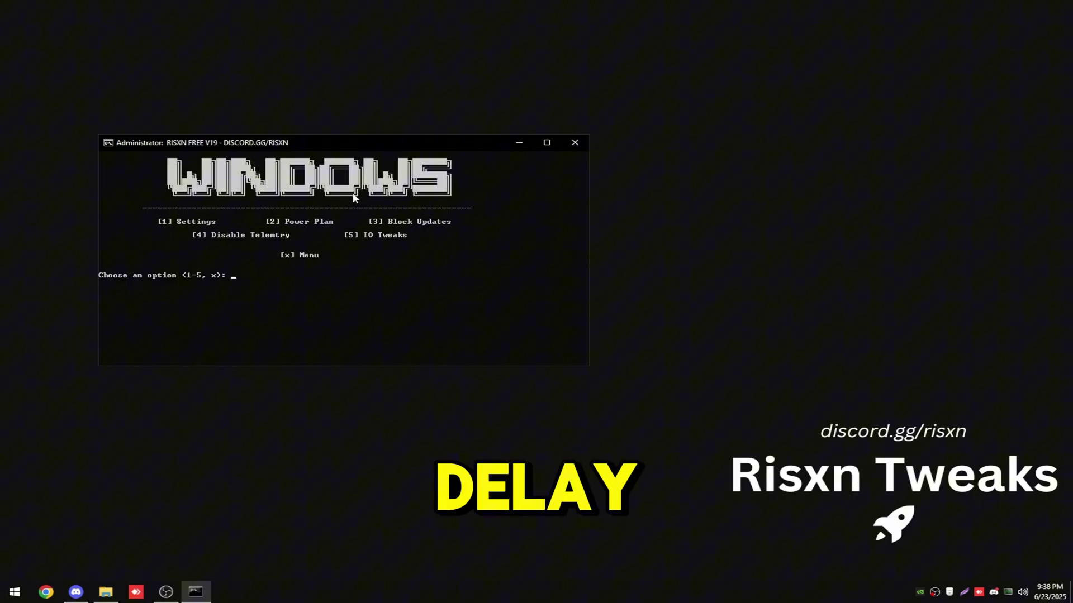
Step: Apply the IO tweaks (option 5), then exit with x to the RISXN FREE main menu
text(5)
key(Return)
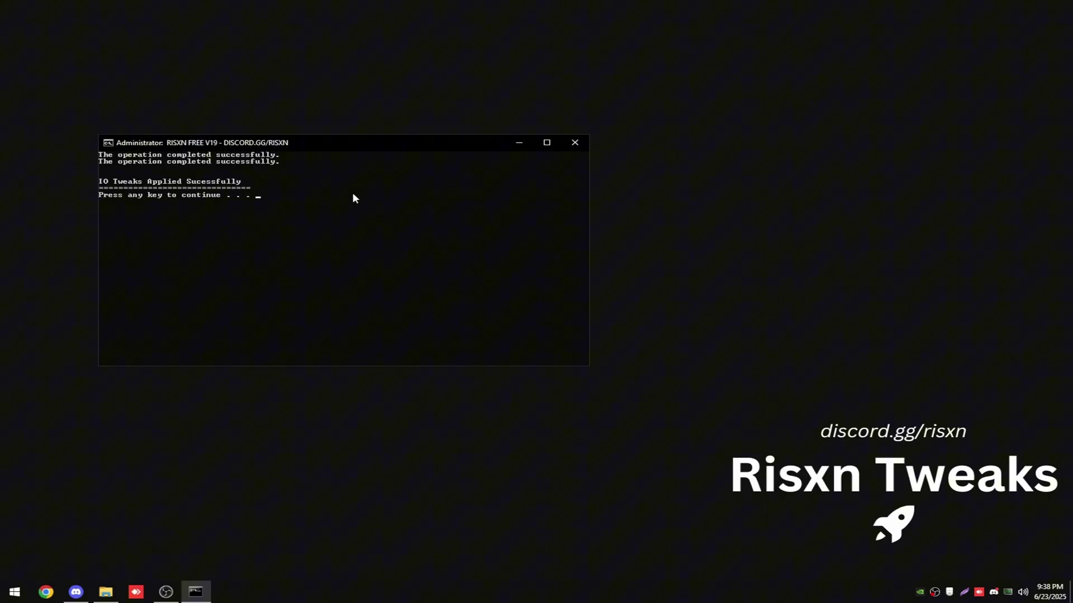
key(Return)
text(x)
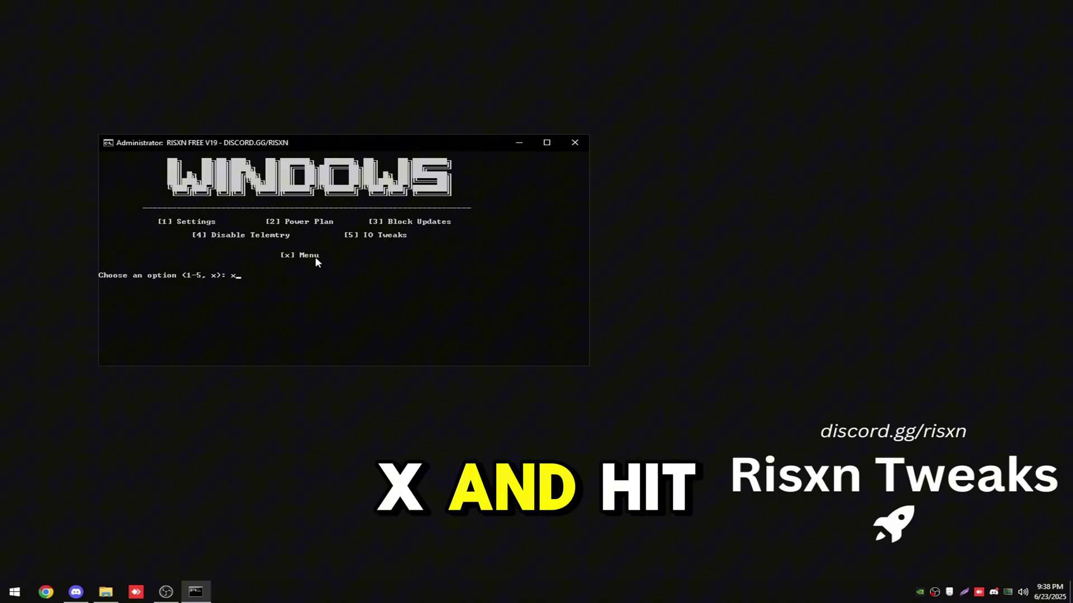
key(Return)
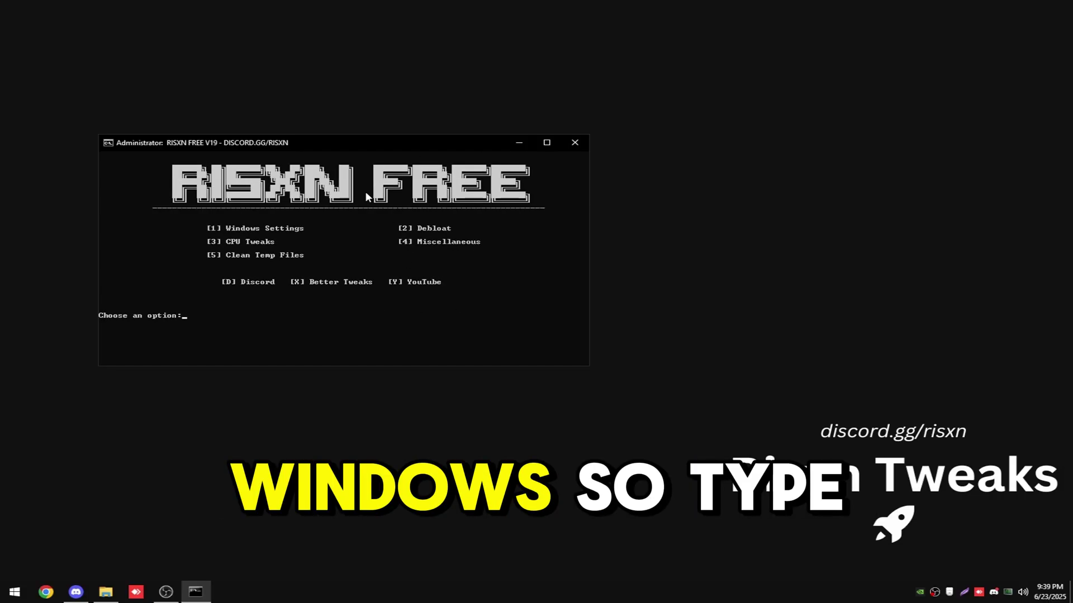
Step: In Debloat (option 2), run Uninstall Apps (option 1) and then Startup Apps (option 2)
text(2)
key(Return)
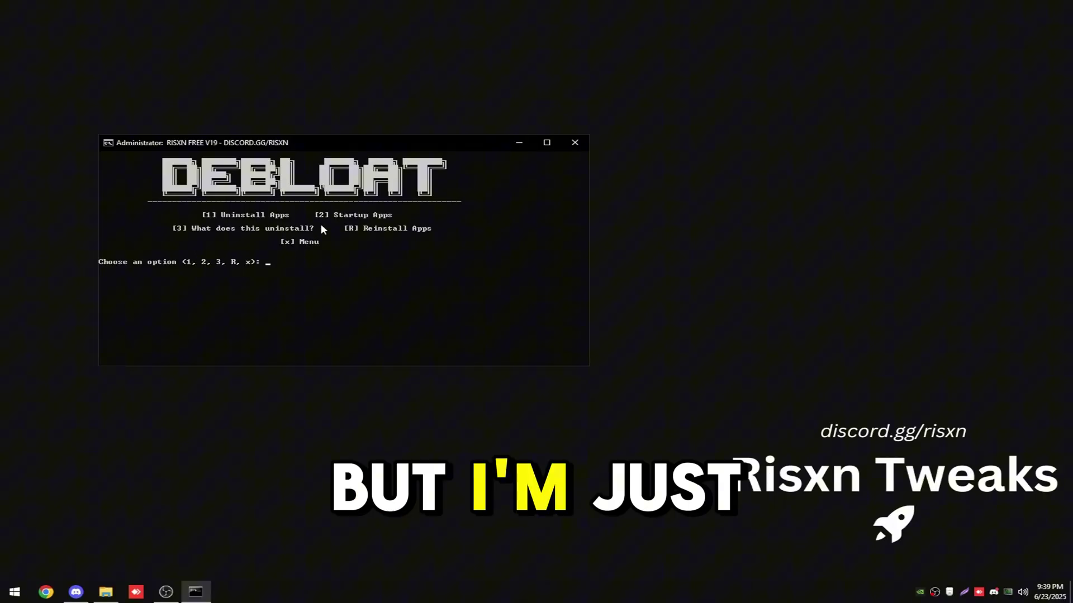
text(1)
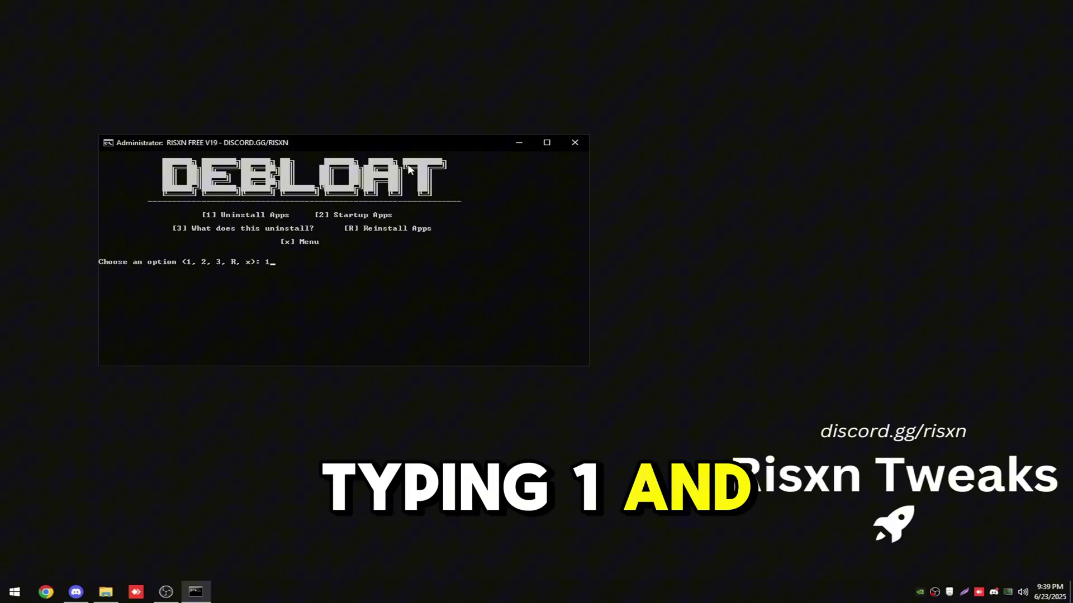
key(Return)
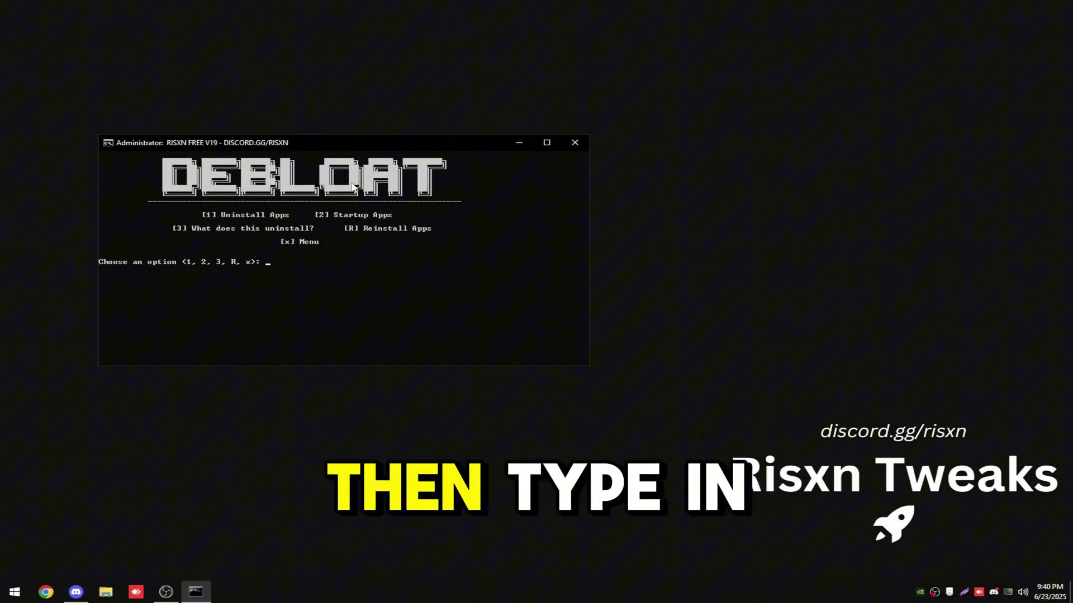
text(2)
key(Return)
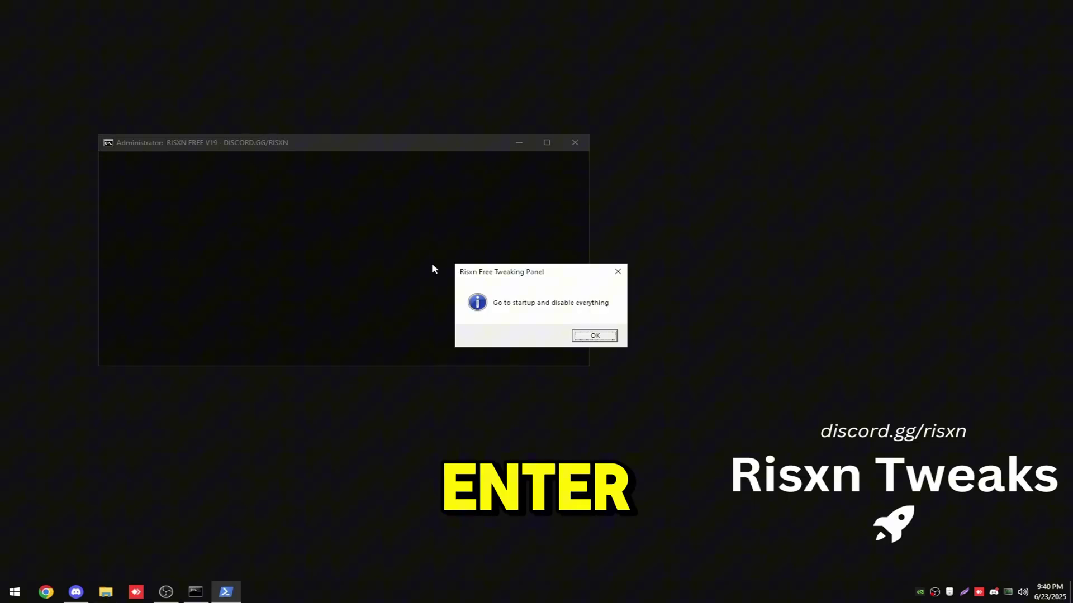
Step: Review Task Manager's Startup tab, with most apps disabled, then close Task Manager
click(586, 335)
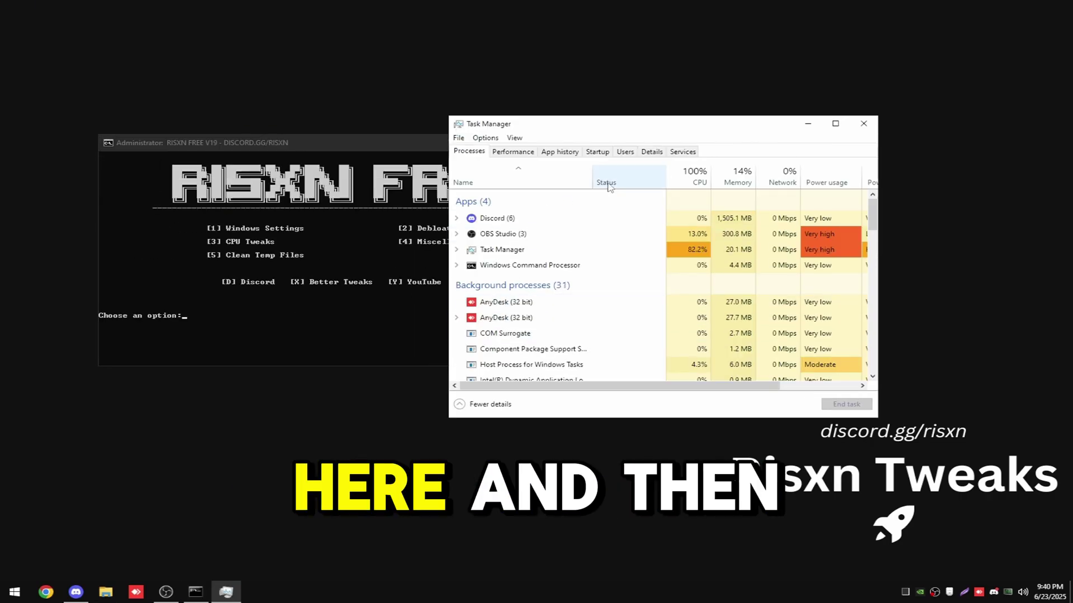
click(598, 152)
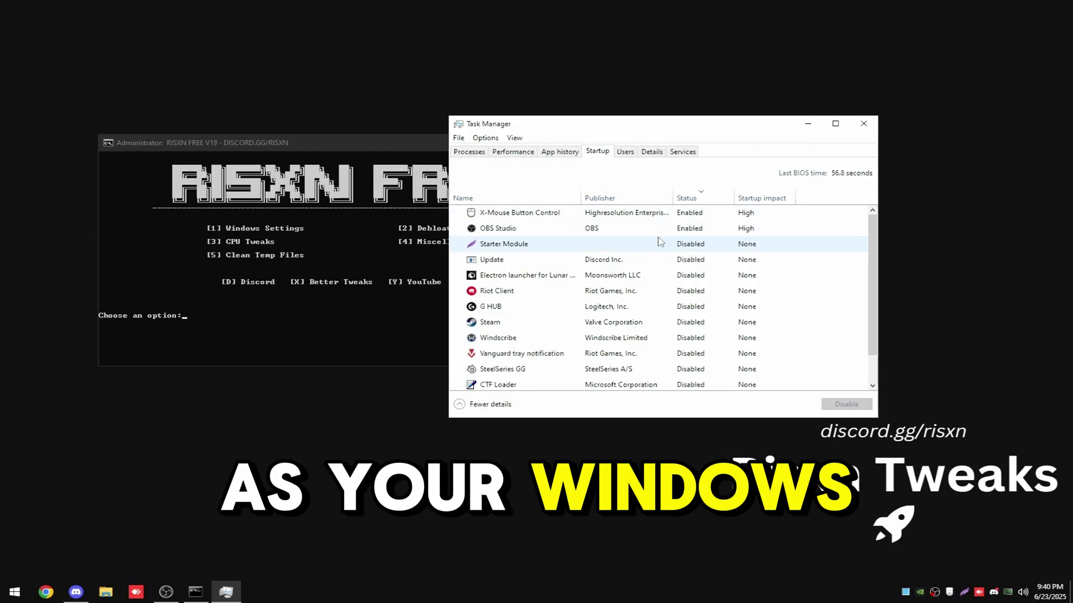
click(865, 130)
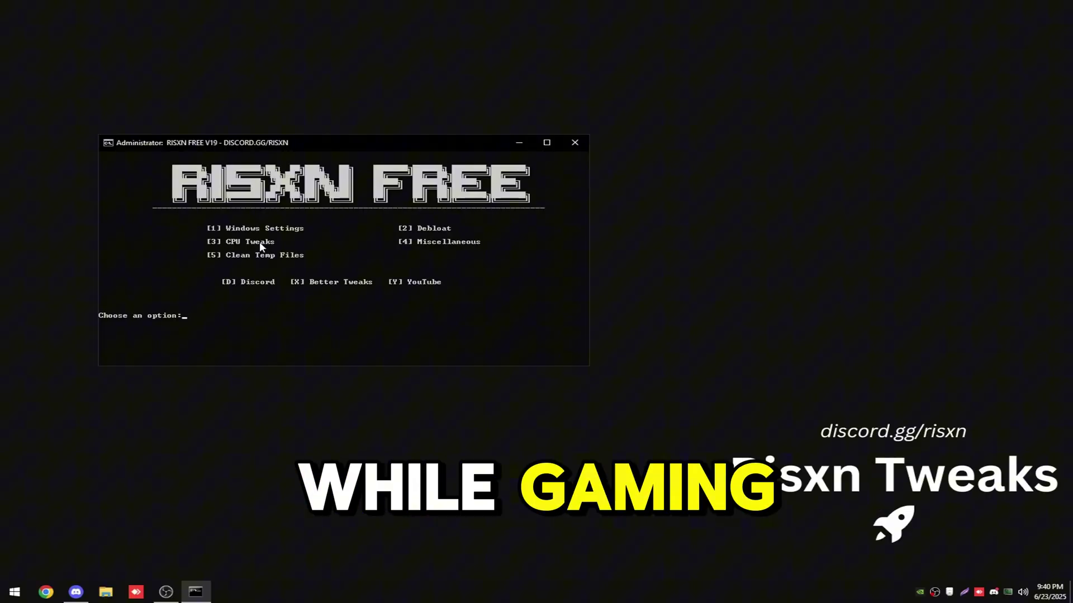
Step: Run CPU Tweaks (option 3) and return to the main menu after the confirmation
text(3)
key(Return)
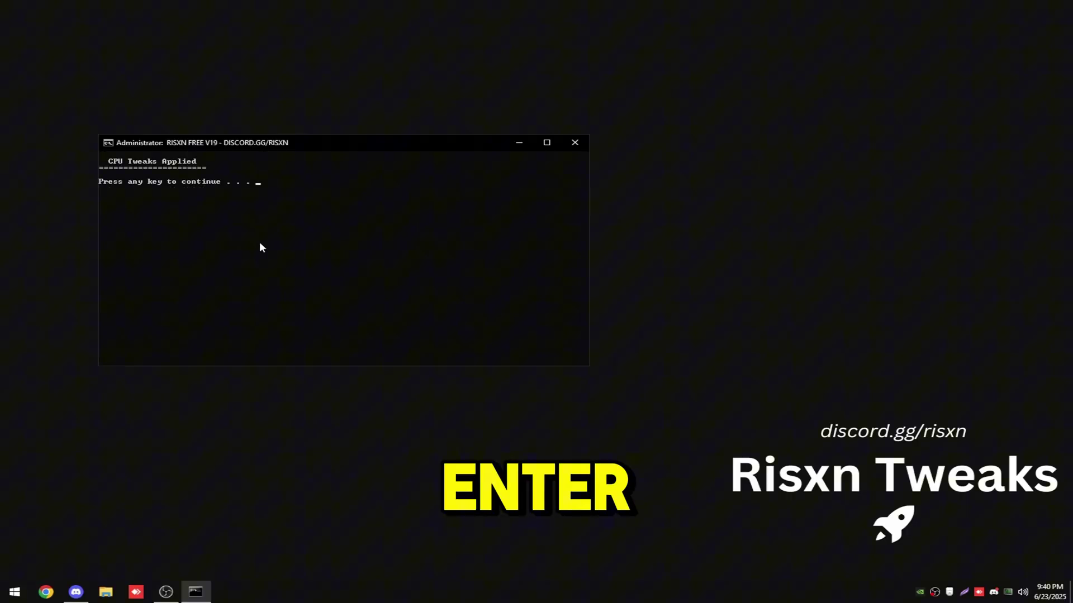
key(Return)
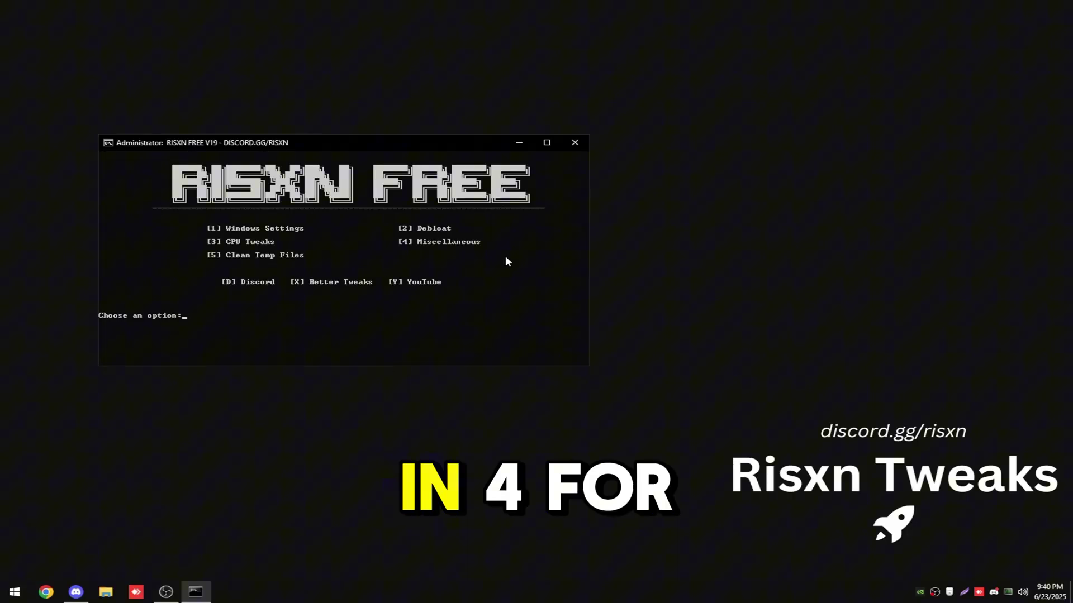
Step: Enter the MISC. menu (option 4) and run Menu Kill Time (option 1)
text(4)
key(Return)
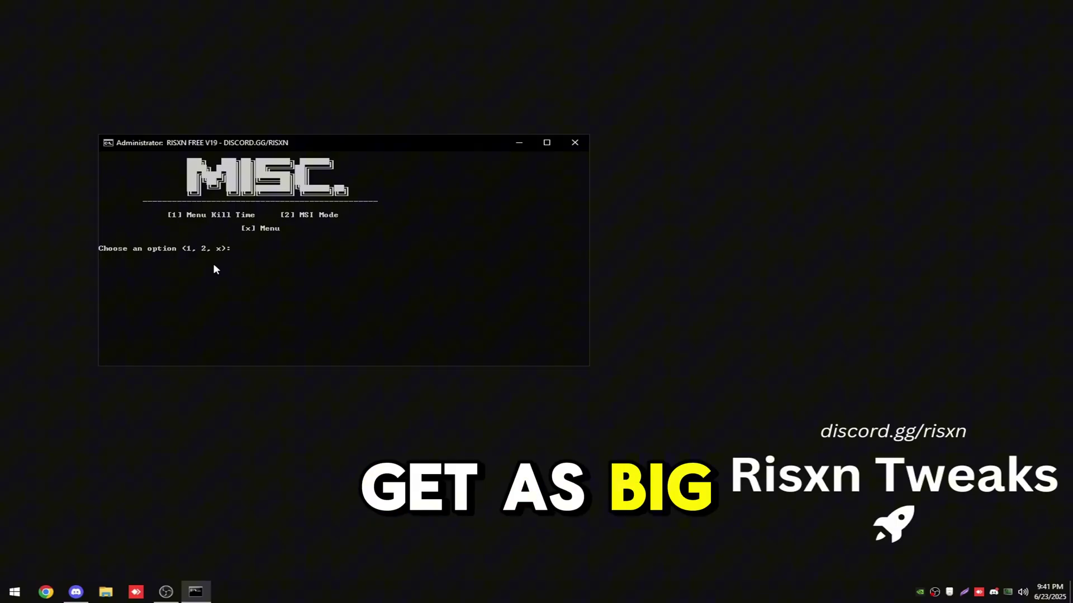
text(1)
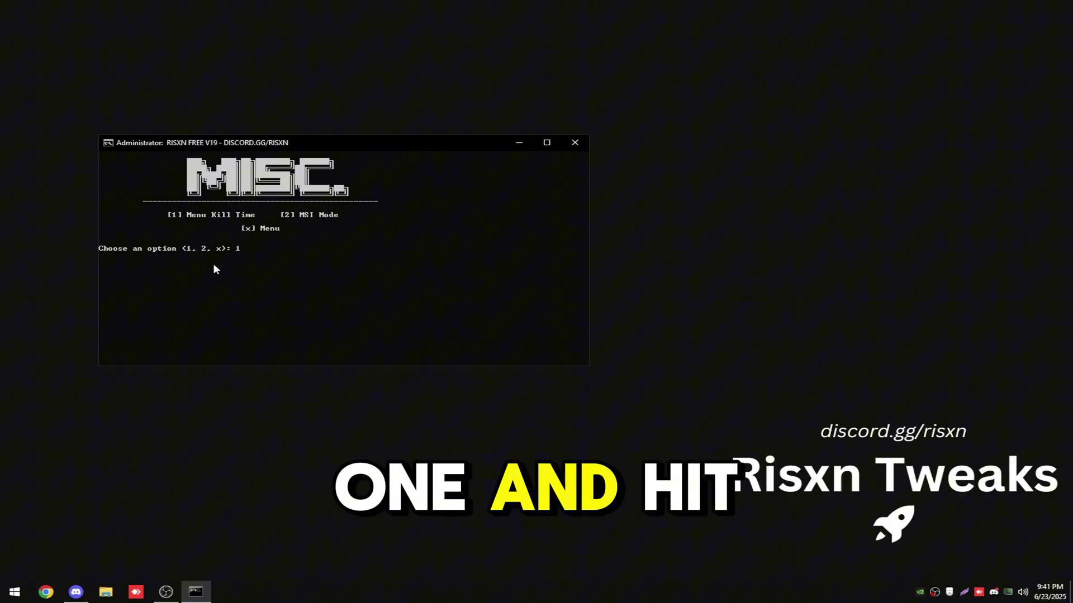
key(Return)
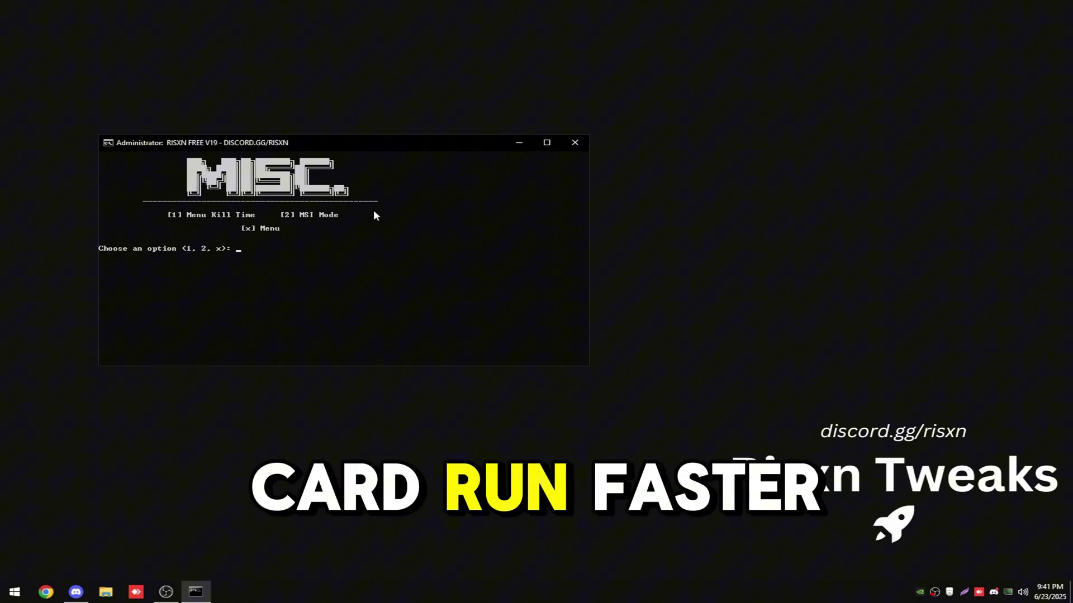
Step: Launch the MSI Mode utility (option 2) and leave the RTX 4070 SUPER's interrupt priority Undefined
key(Return)
click(651, 334)
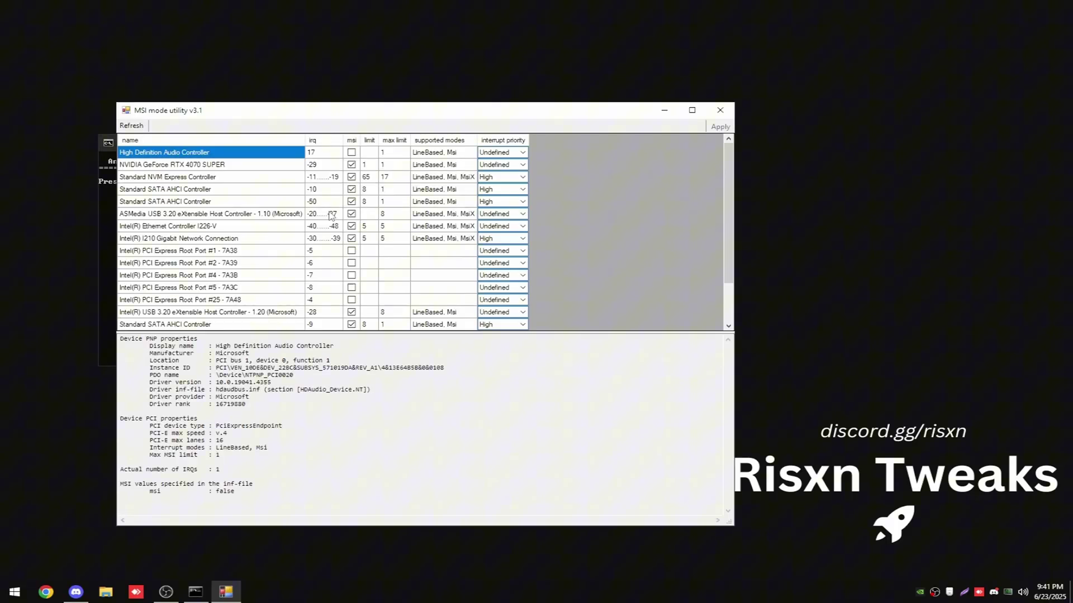
drag(273, 118, 319, 91)
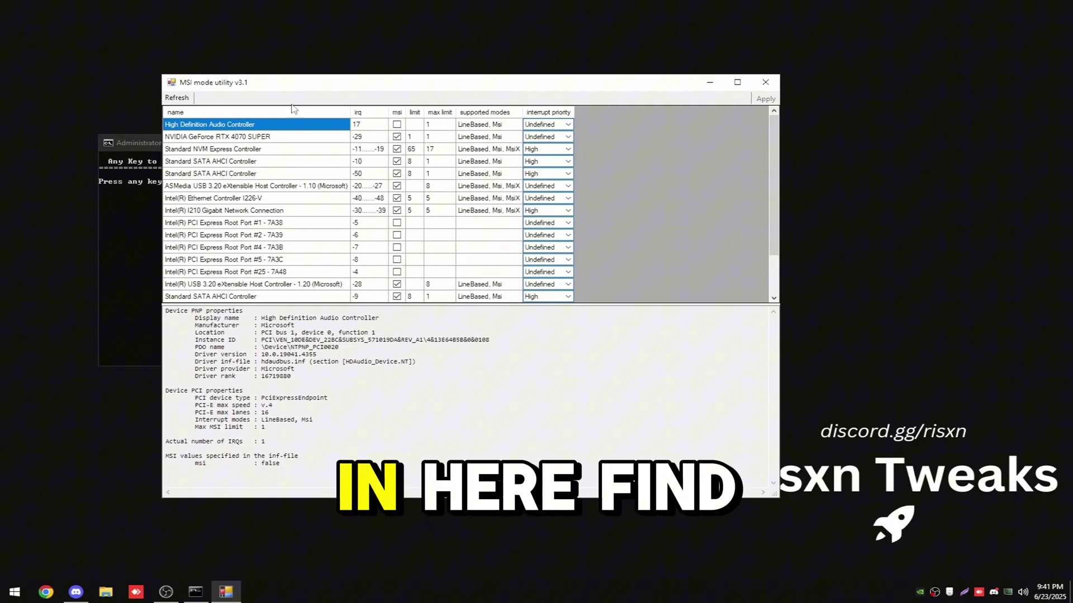
click(382, 137)
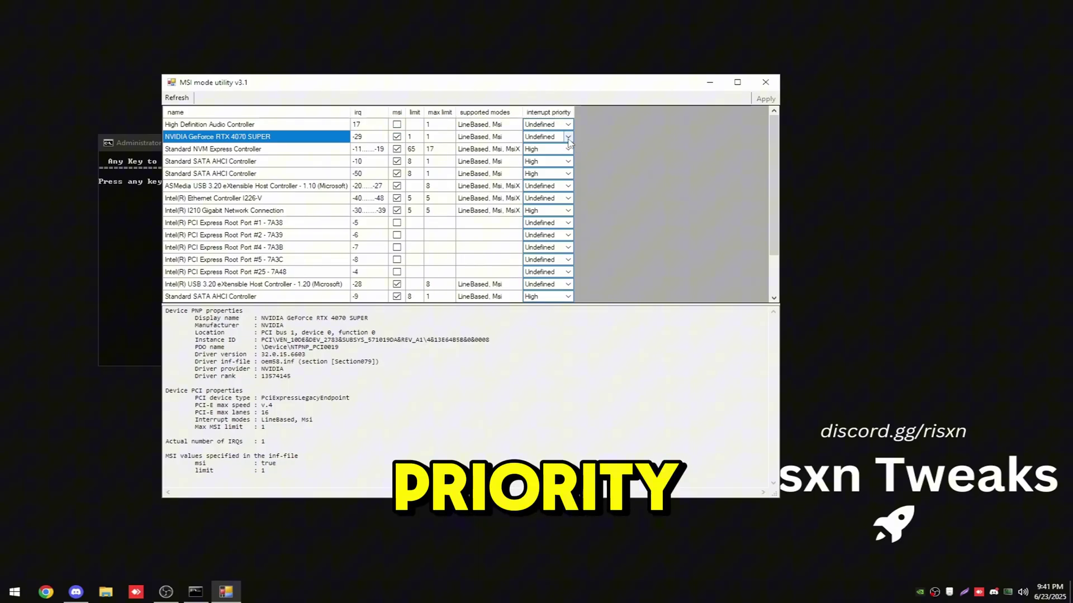
click(550, 137)
click(532, 168)
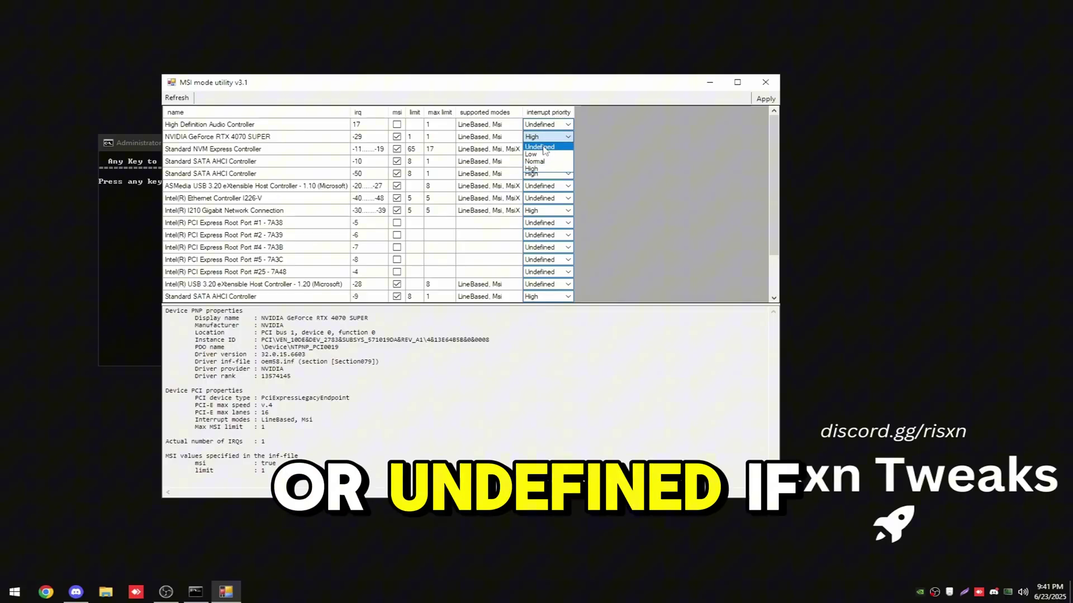
click(542, 148)
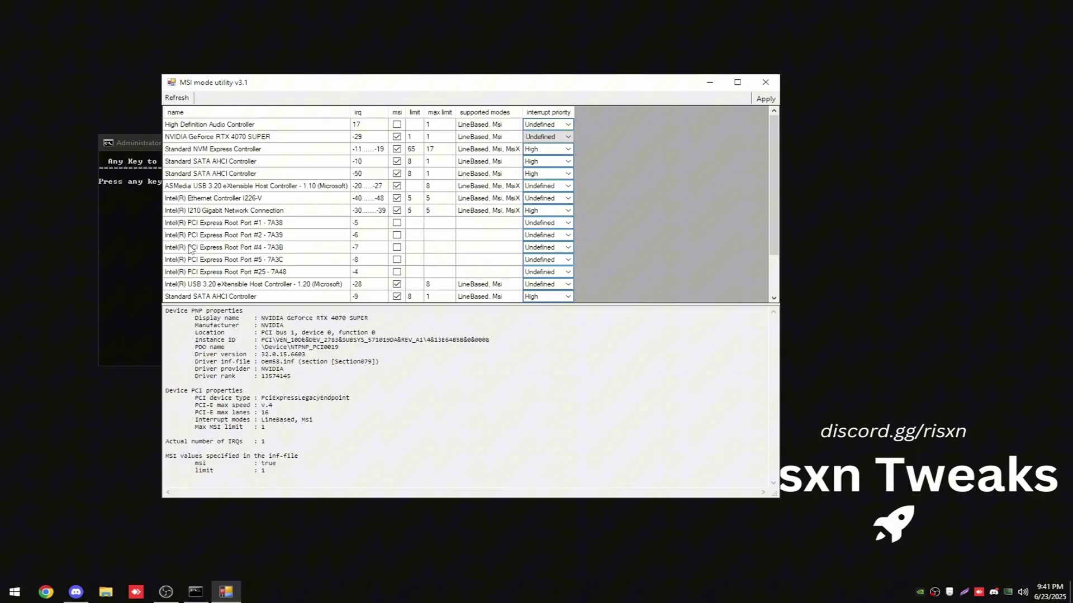
Step: Select the Intel I210 network adapter, apply the MSI settings, and close the utility
click(296, 212)
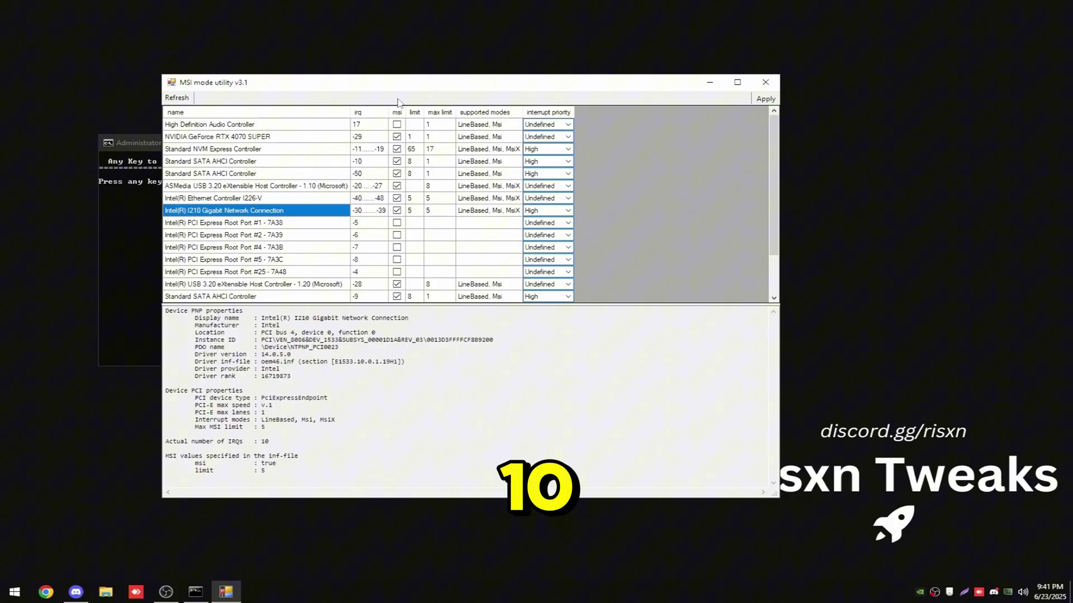
click(766, 101)
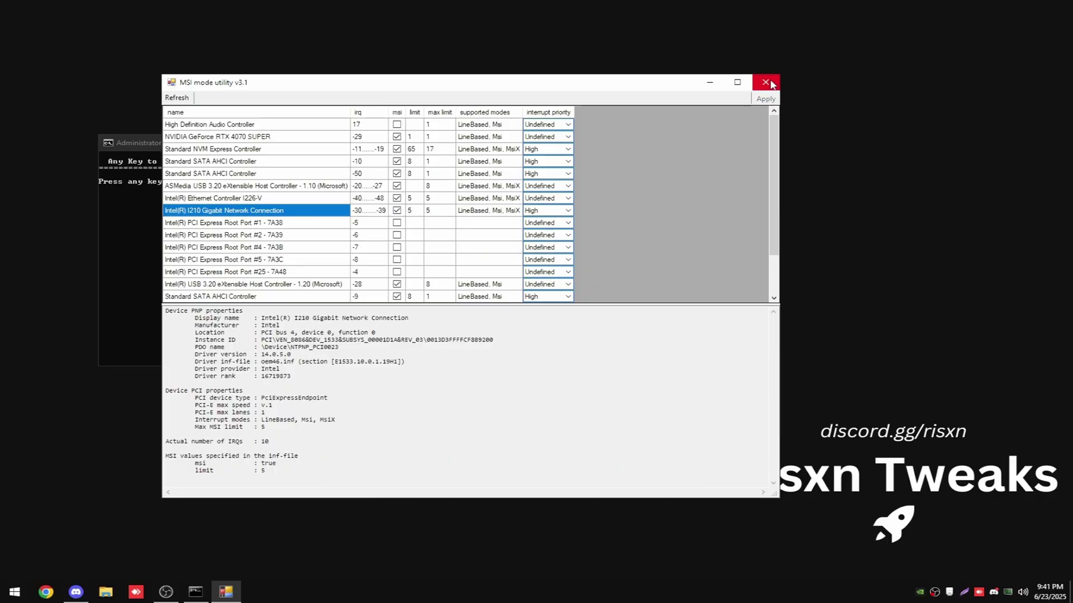
click(766, 83)
Step: Leave the Miscellaneous menu with x and return to the Risxn main menu
key(Return)
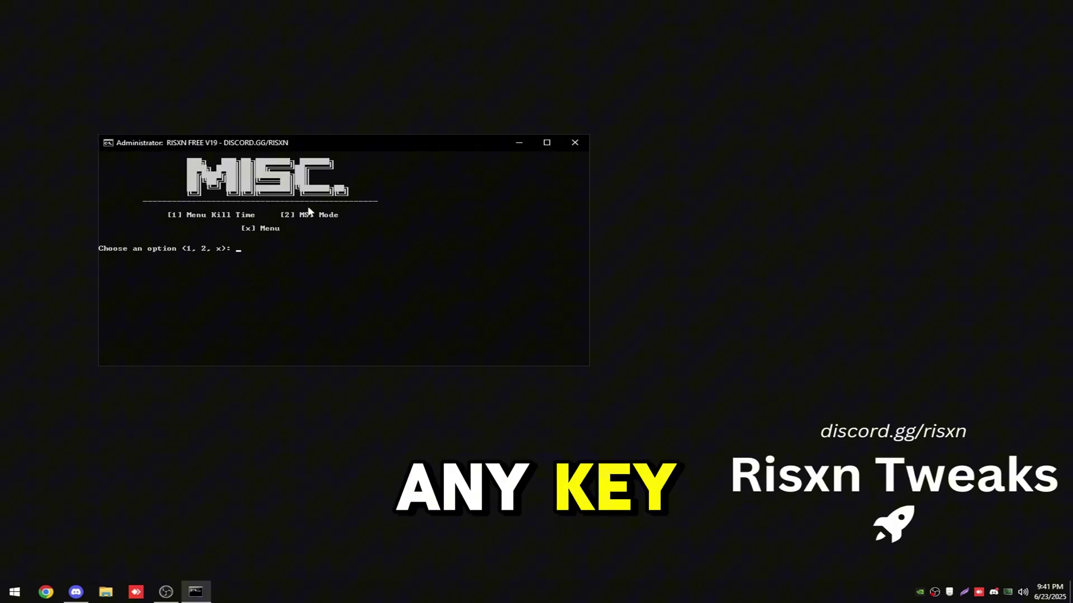
text(x)
key(Return)
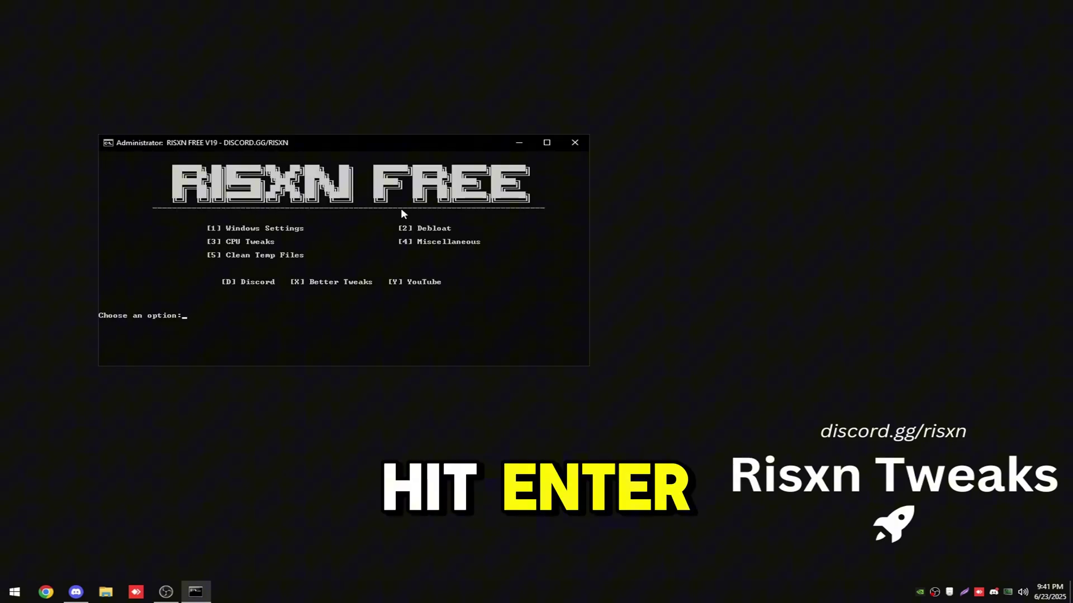
click(268, 322)
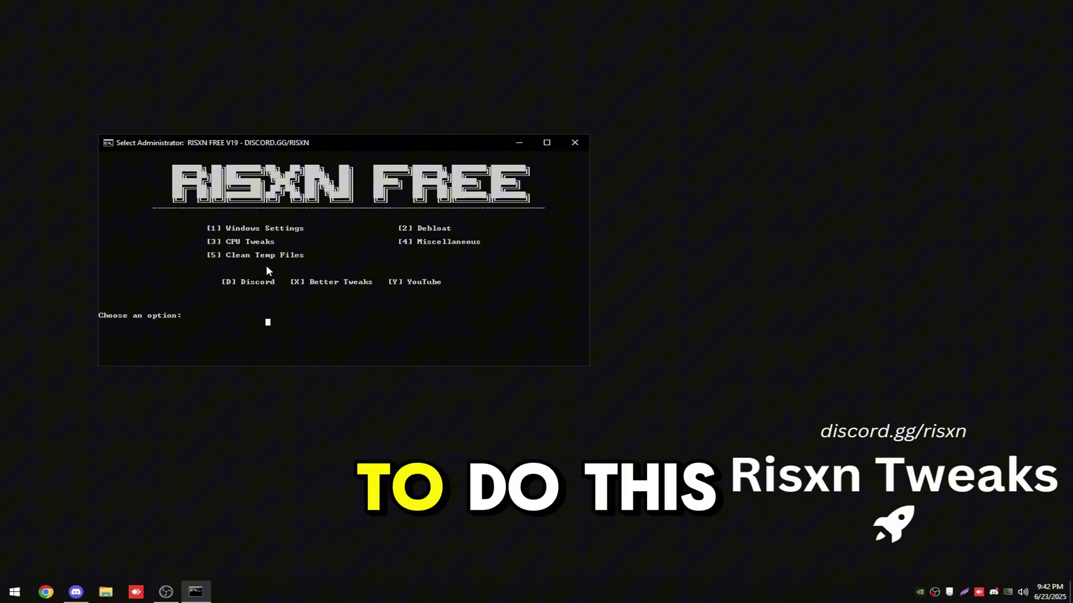
Step: Run option 5, Clean Temp Files, then return to the main menu
text(5)
key(Return)
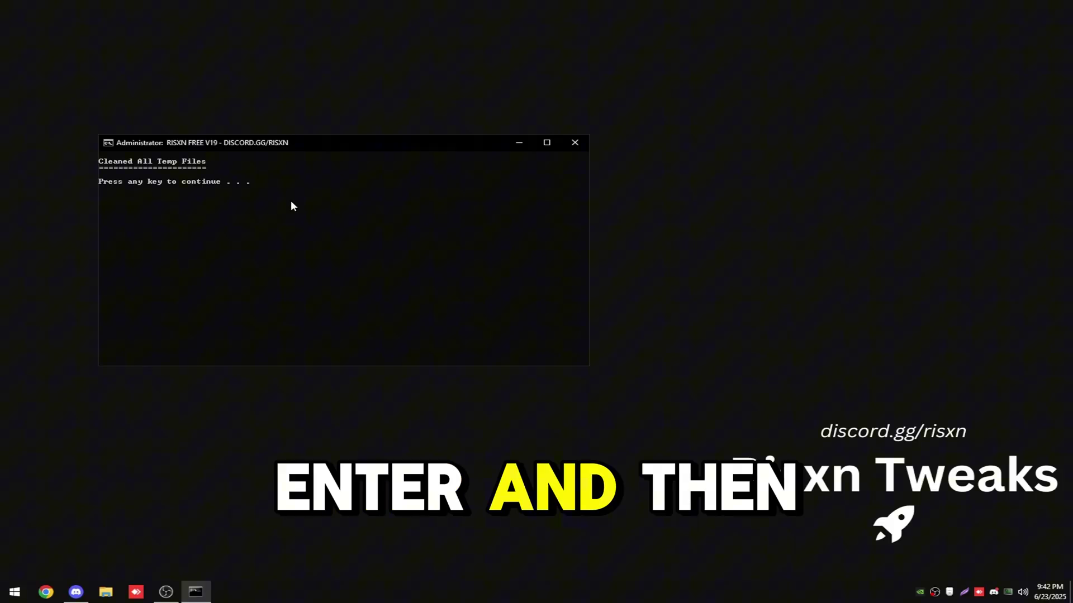
key(Return)
drag(296, 142, 328, 107)
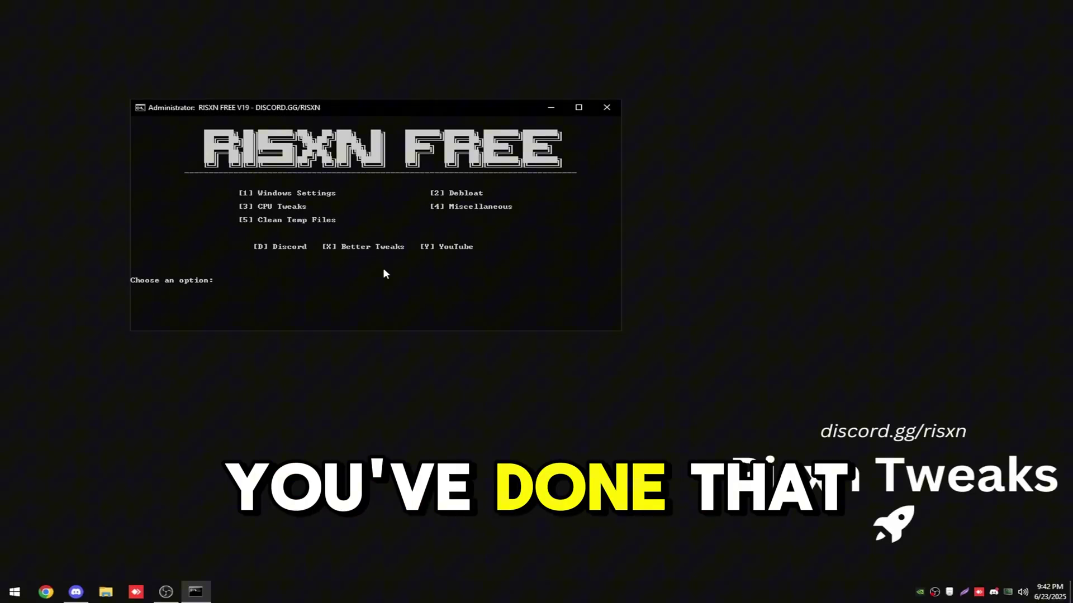